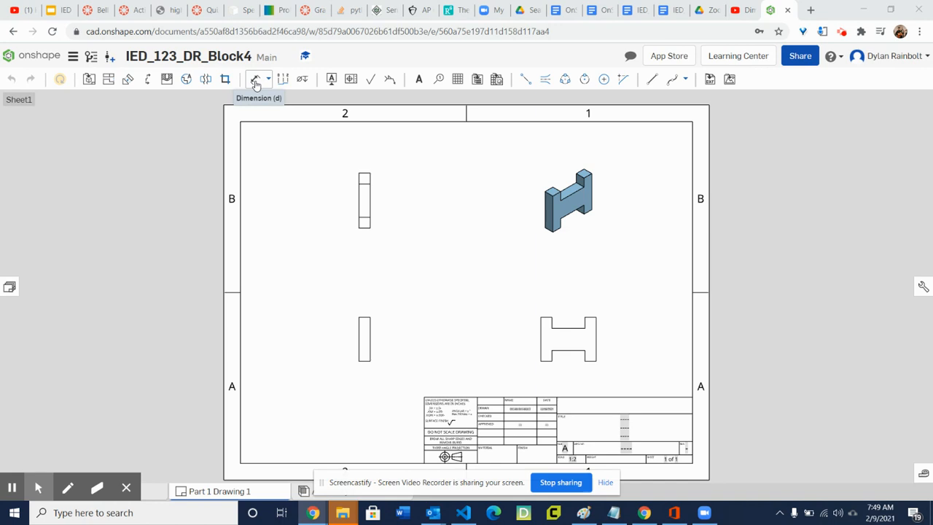
left_click(256, 82)
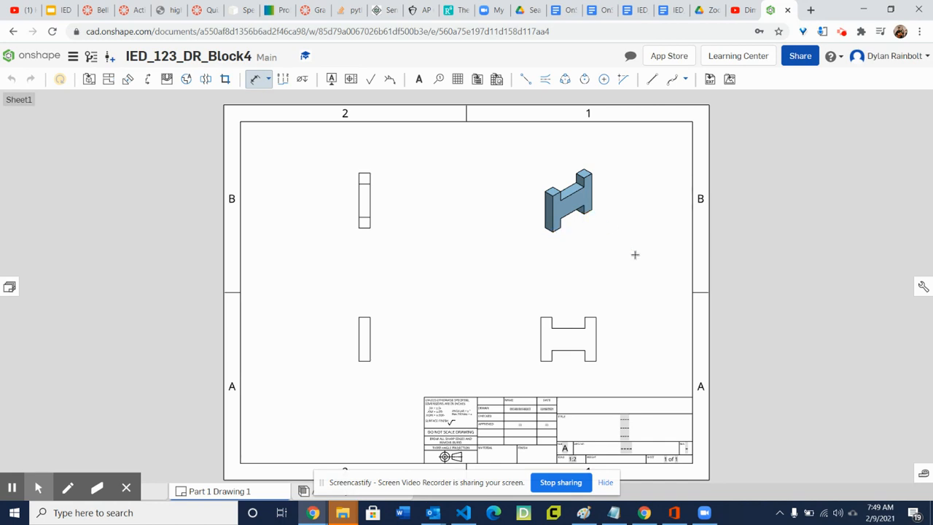
left_click(258, 86)
left_click(541, 333)
left_click(597, 337)
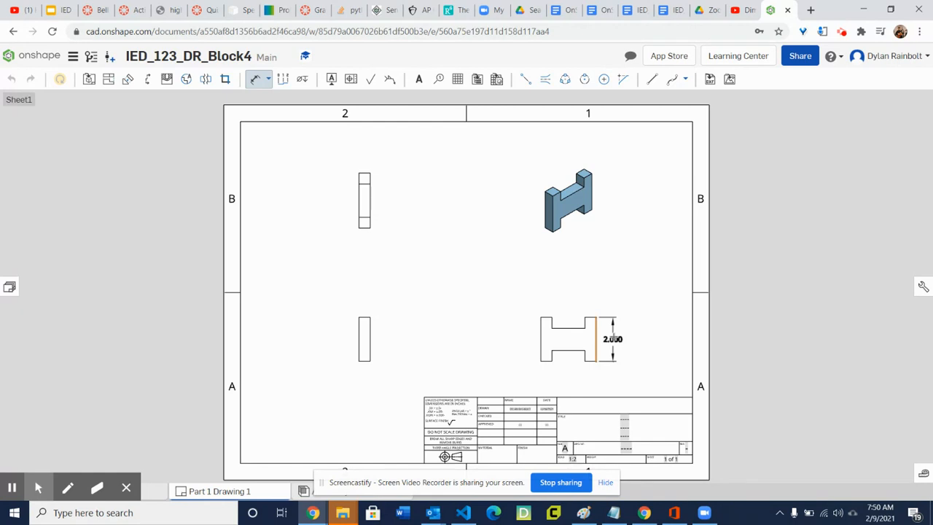
key("Escape")
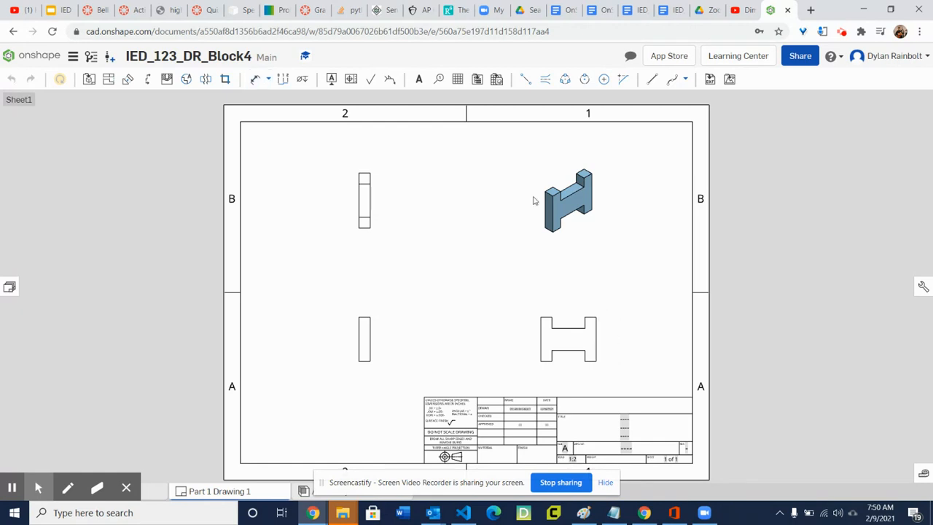
- Dimension the right vertical edge of the H-shaped front view, placing it outside the view, and delete that dimension again
left_click(256, 83)
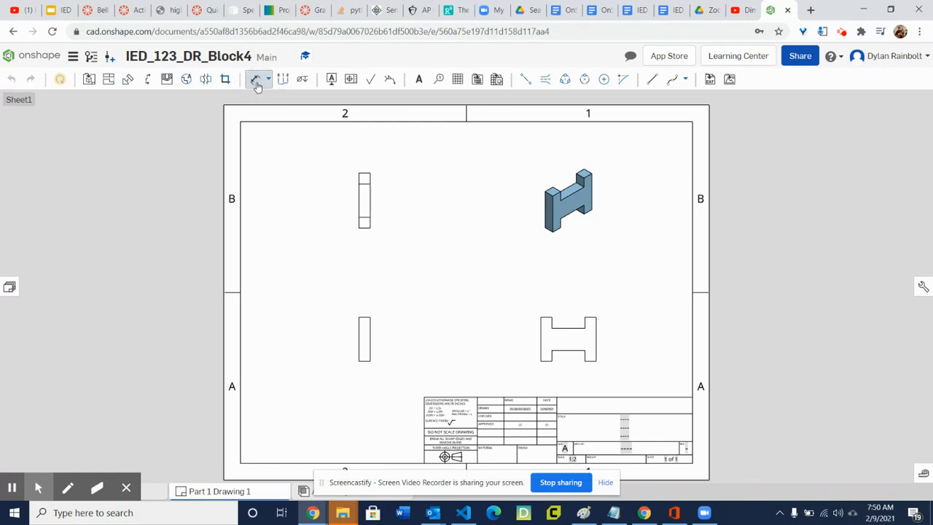
left_click(598, 334)
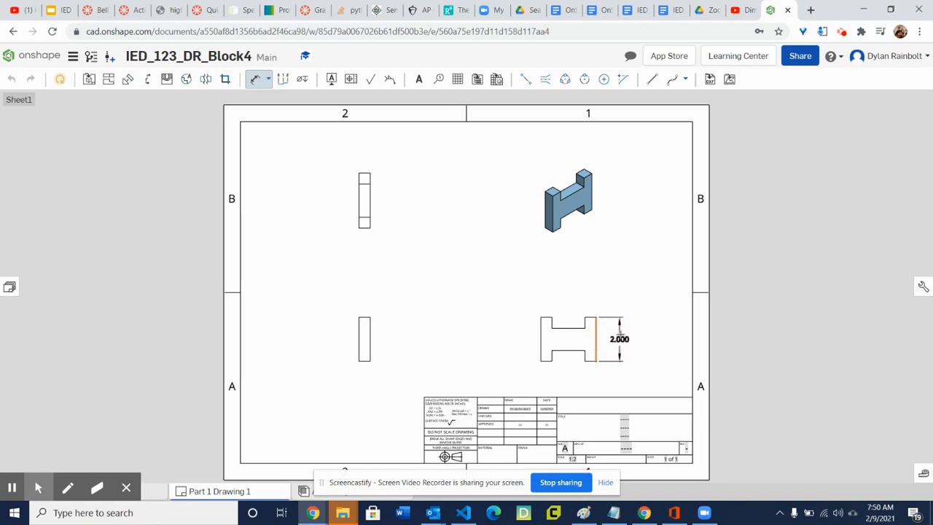
left_click(620, 333)
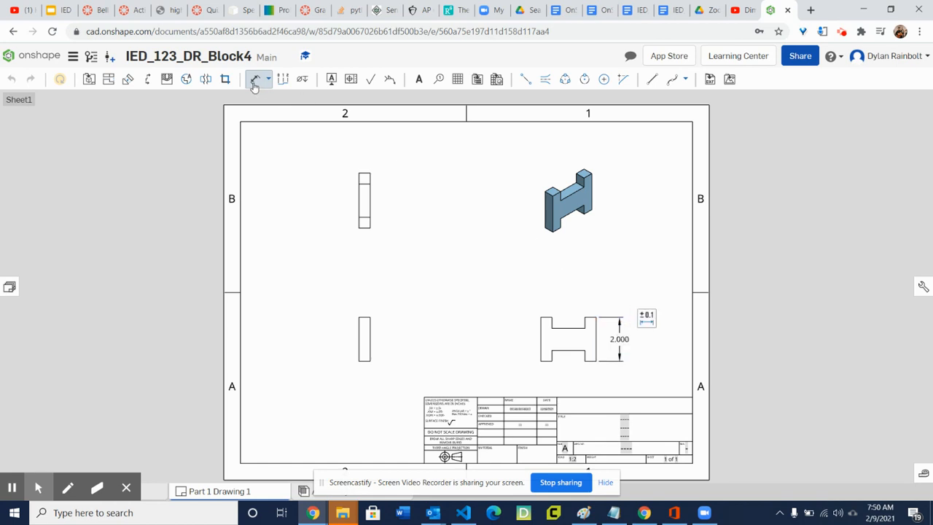
left_click(255, 82)
left_click(619, 339)
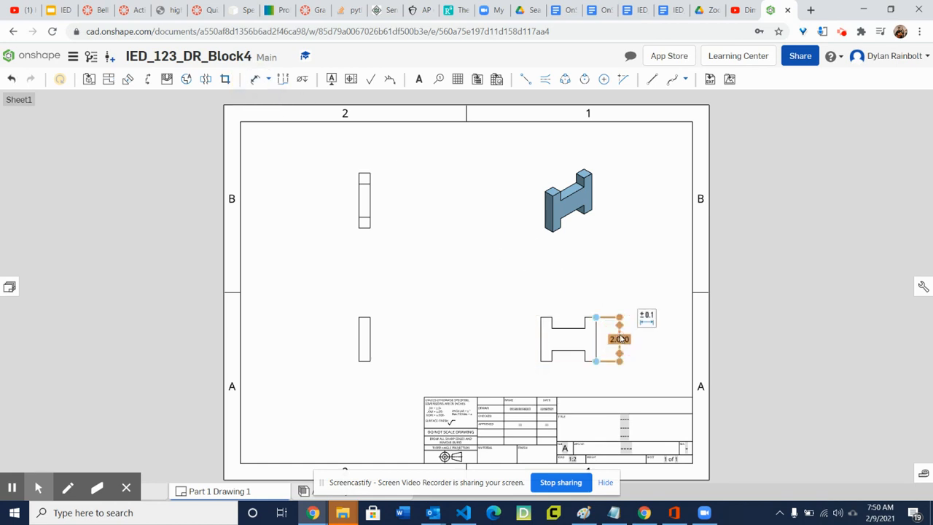
key("Delete")
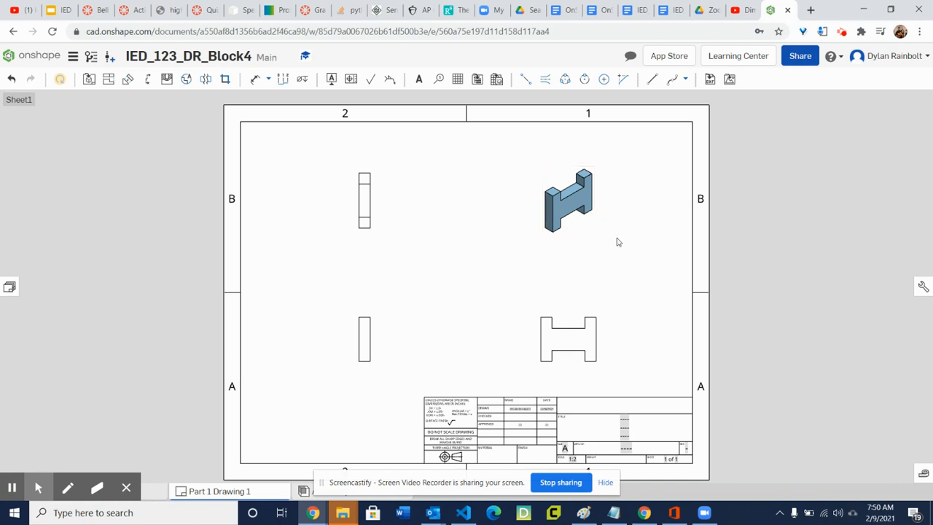
- Dimension the left vertical edge of the H-shaped front view, placing it outside the view, and delete that dimension again
left_click(255, 81)
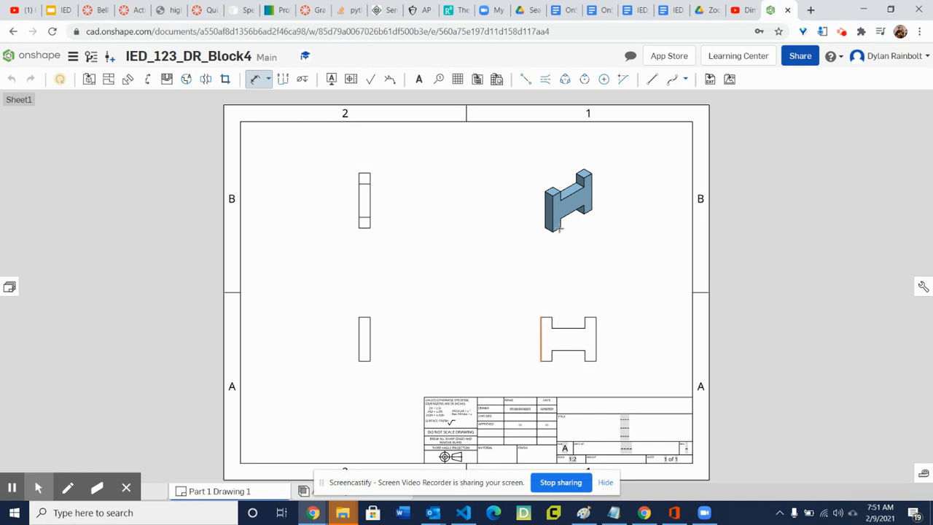
left_click(540, 339)
left_click(526, 339)
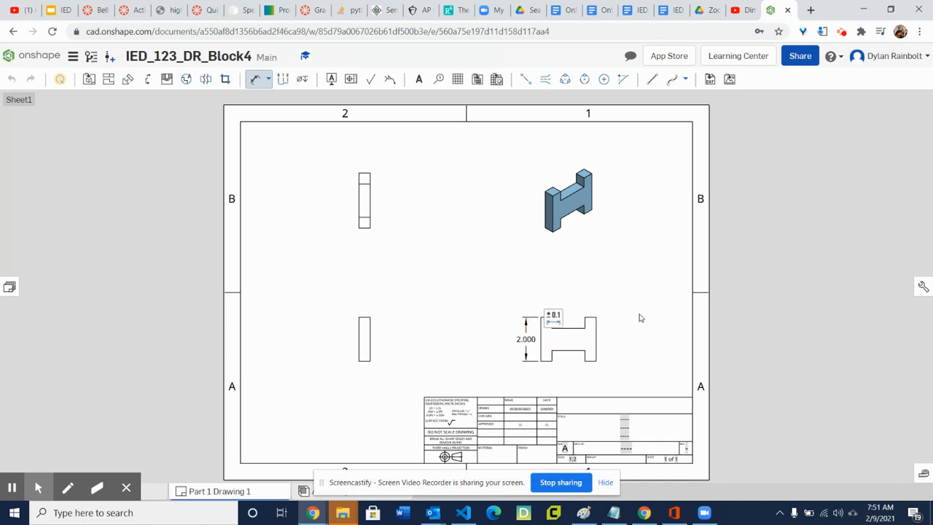
left_click(627, 293)
key("Escape")
left_click(526, 339)
key("Delete")
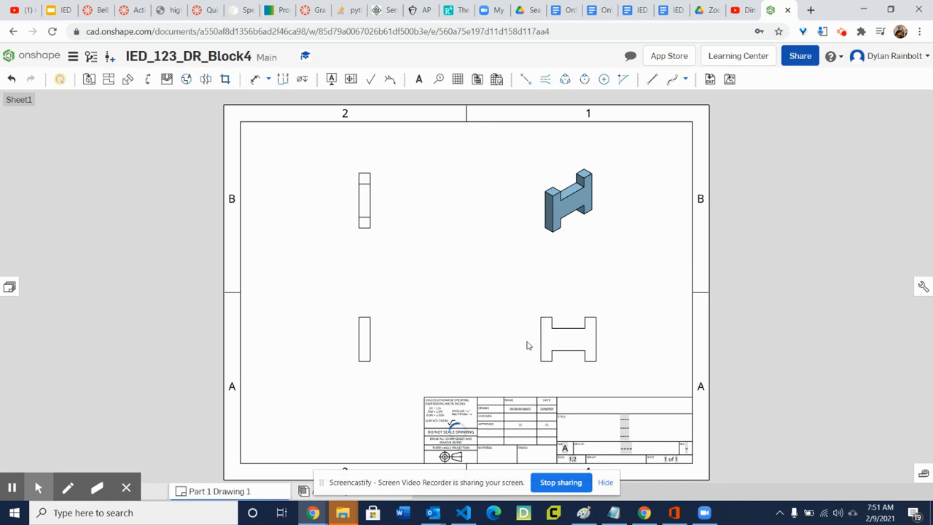
- Dimension the front view's height between the left leg's bottom and top edges, and delete that dimension again
left_click(255, 79)
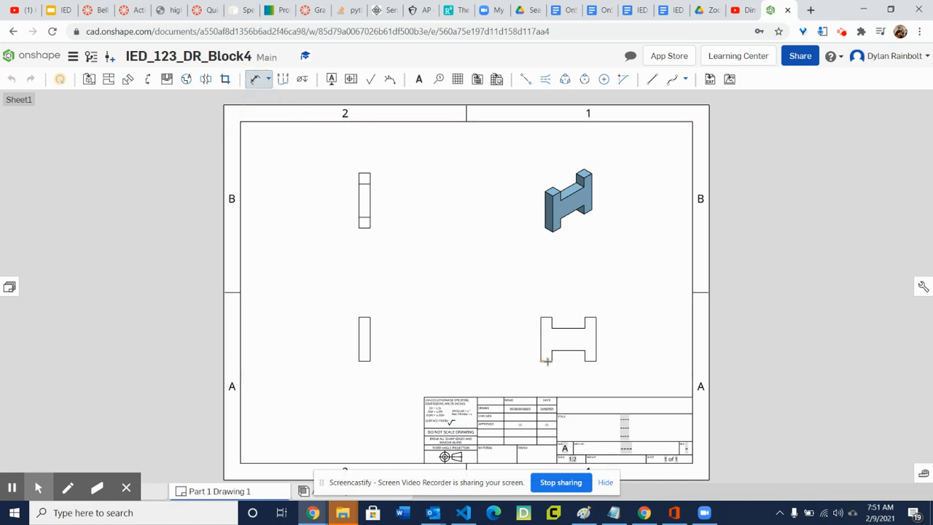
left_click(547, 361)
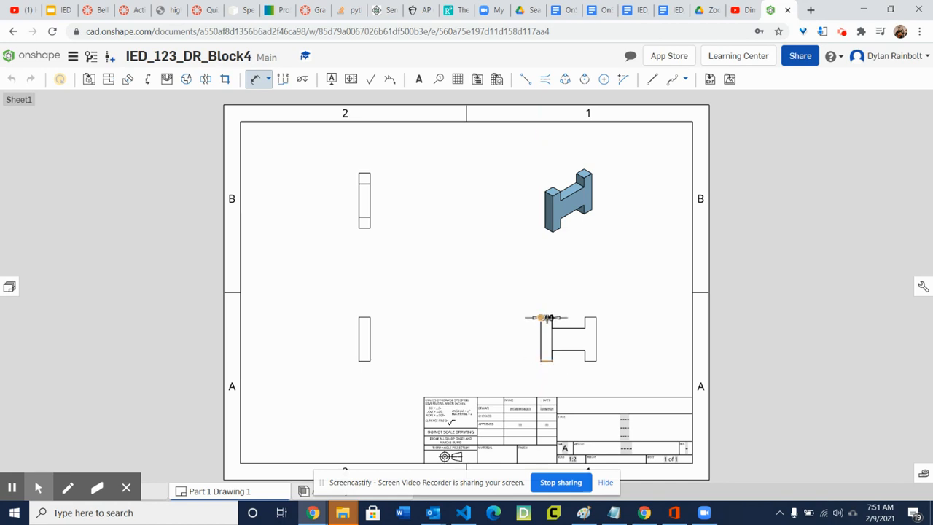
left_click(548, 318)
scroll(546, 320, "up", 5)
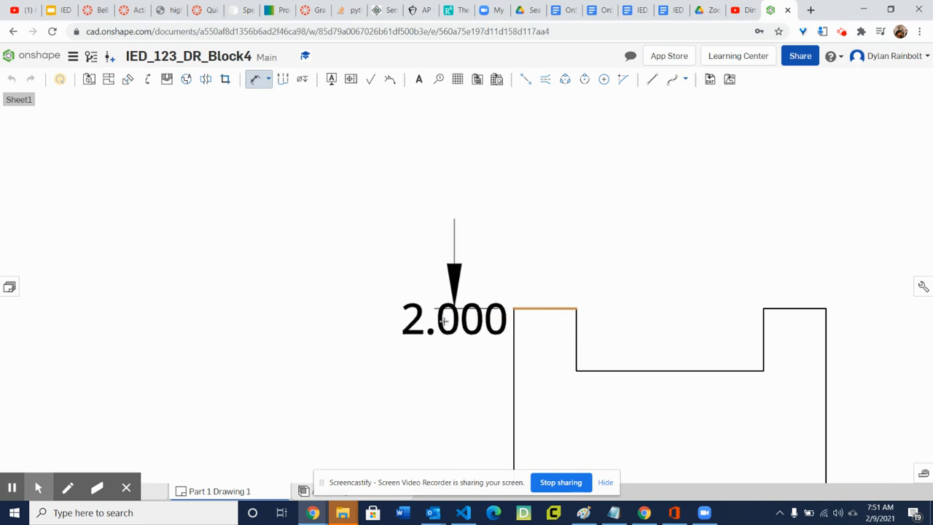
scroll(379, 386, "down", 5)
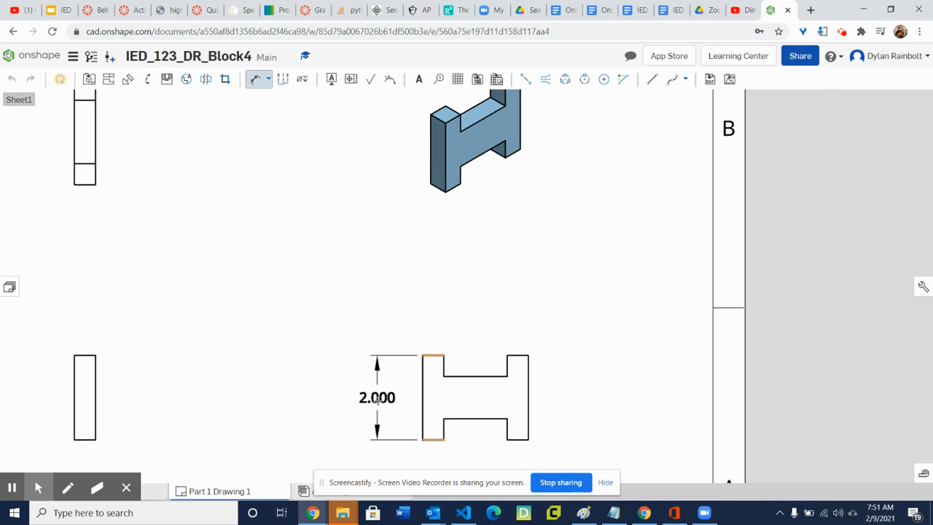
left_click(377, 397)
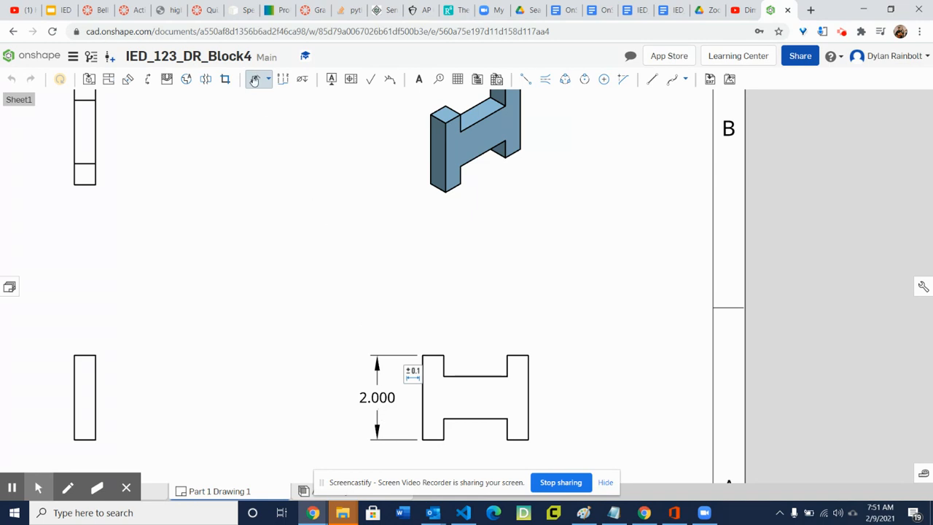
left_click(257, 79)
left_click(375, 397)
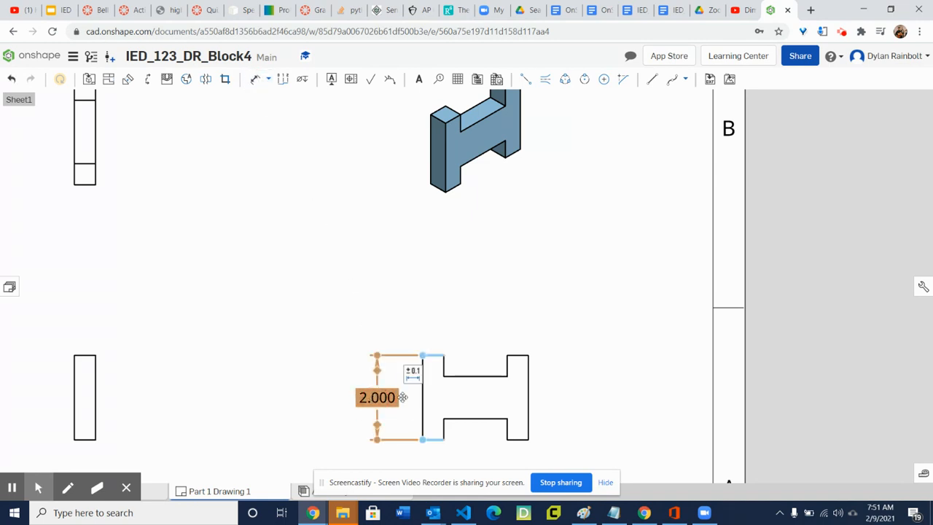
key("Delete")
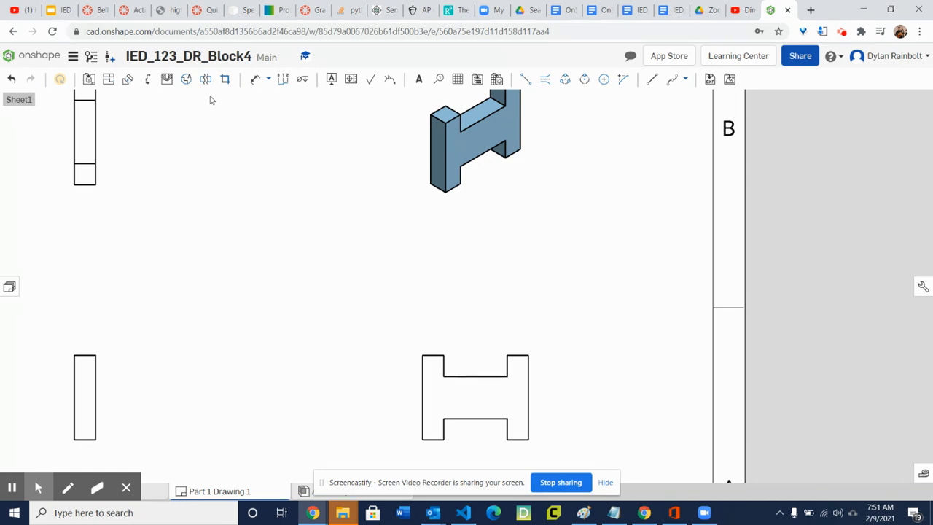
- Dimension the H-shaped front view's overall height between the left leg's top and bottom edges, placing it left of the view
left_click(256, 79)
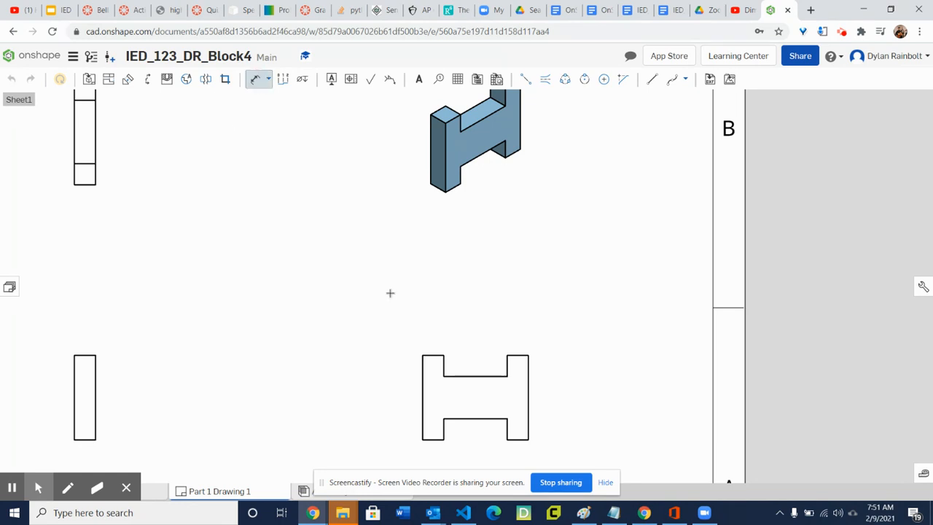
left_click(432, 356)
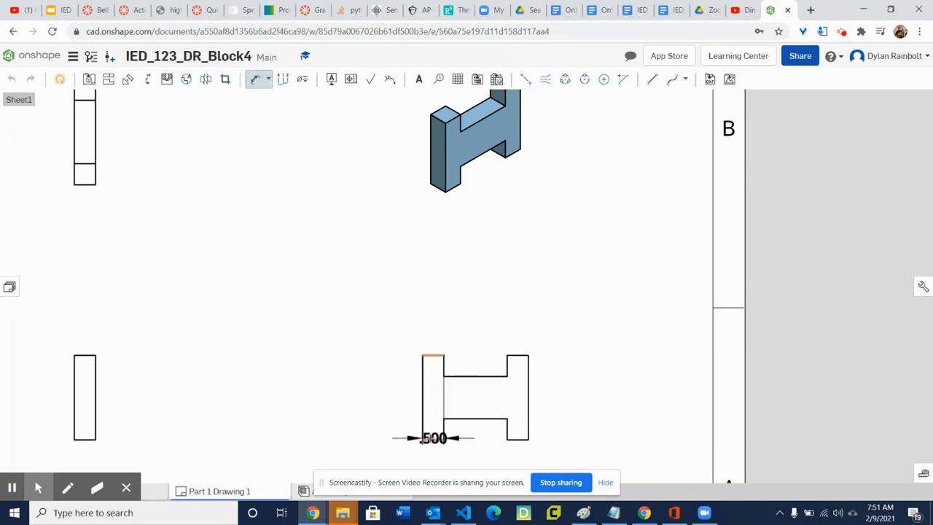
left_click(431, 439)
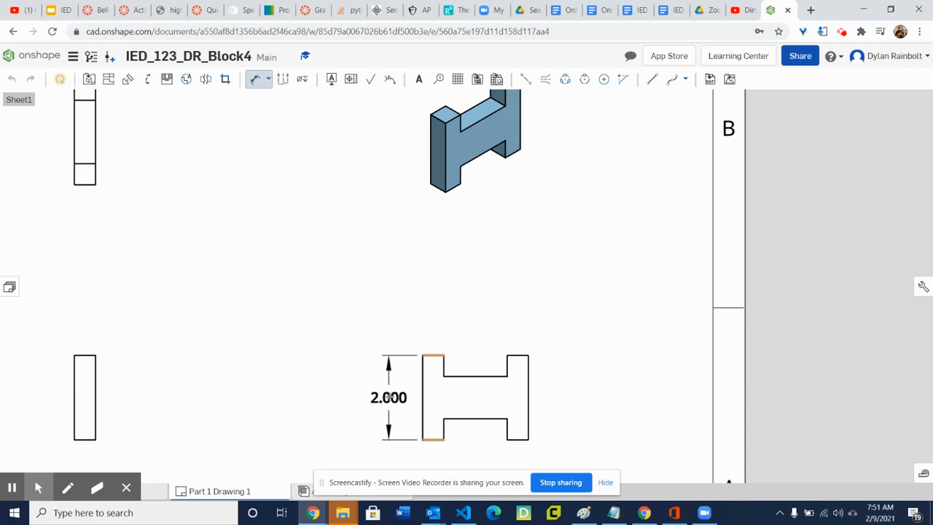
left_click(385, 355)
scroll(384, 355, "down", 5)
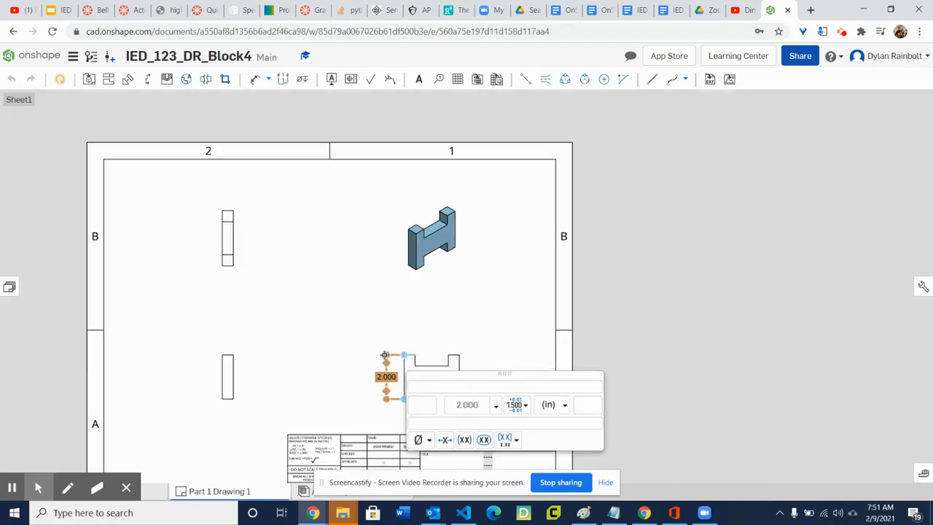
key("Return")
scroll(386, 356, "up", 5)
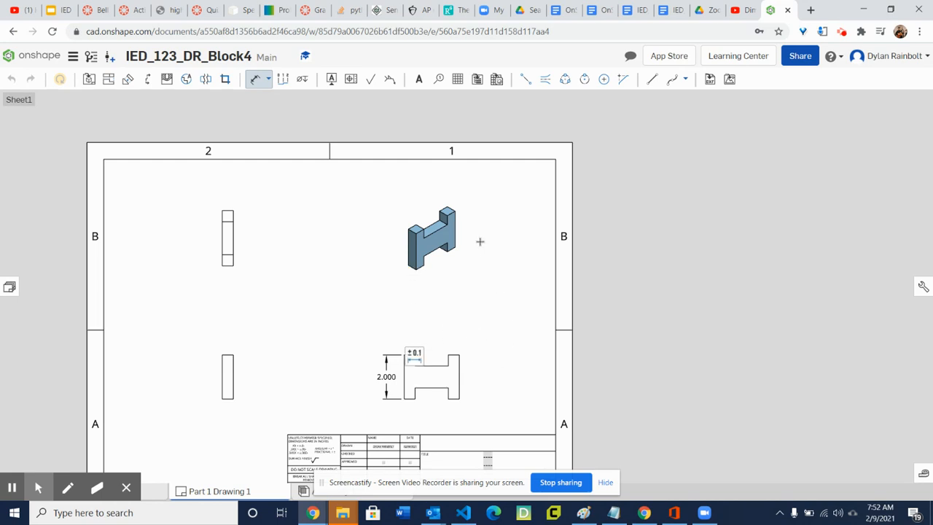
- Dimension the front view's overall width between its outer left and right edges, placing it above the view
left_click(405, 377)
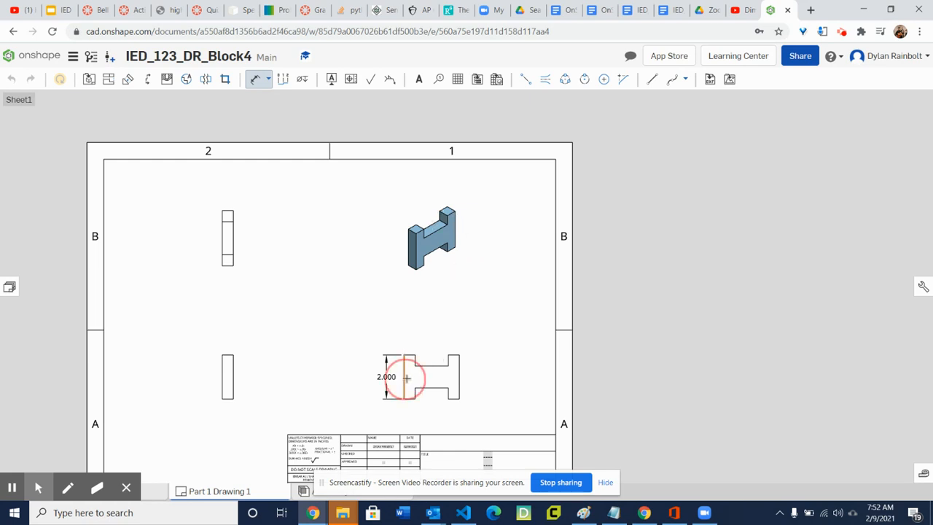
left_click(460, 376)
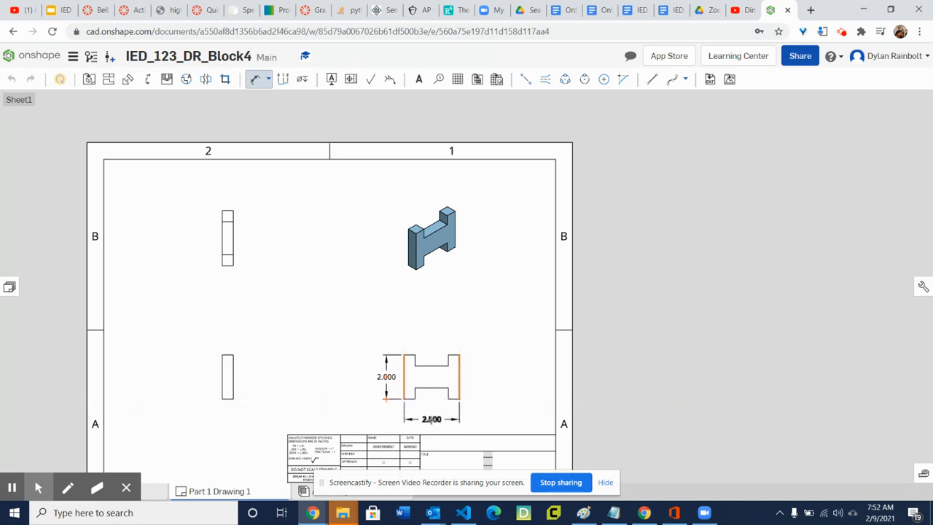
left_click_drag(430, 419, 431, 334)
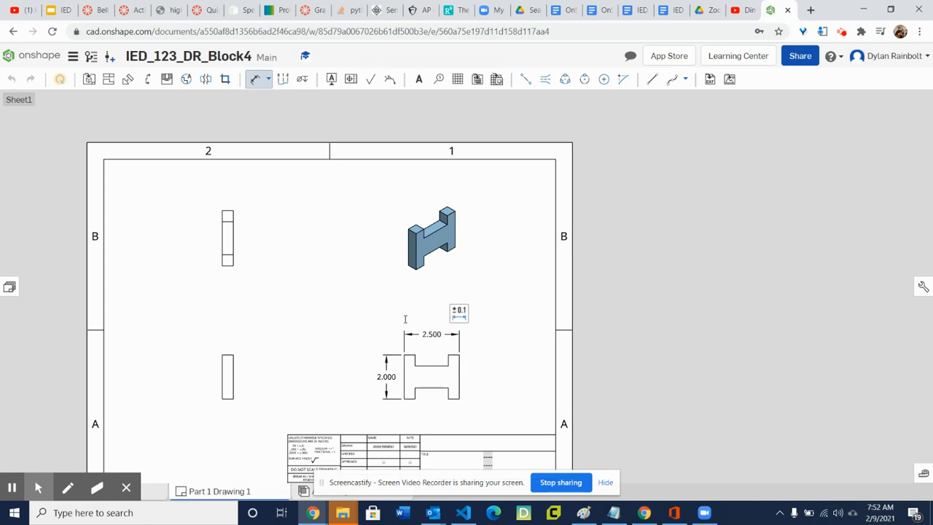
left_click(430, 333)
- Dimension the thickness along the lower-left side view's top edge, placing it above the view in line with the front view's width dimension
left_click(277, 334)
key("d")
left_click(415, 269)
left_click(228, 355)
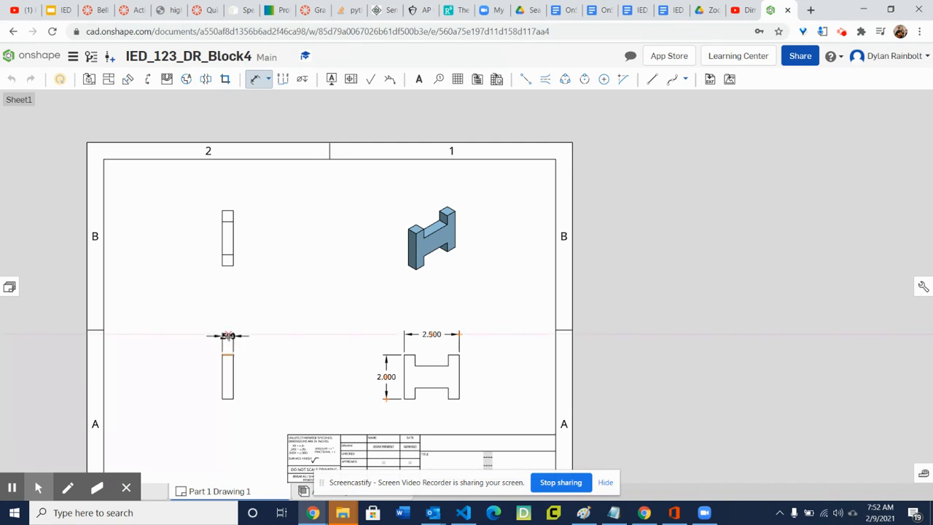
left_click(228, 335)
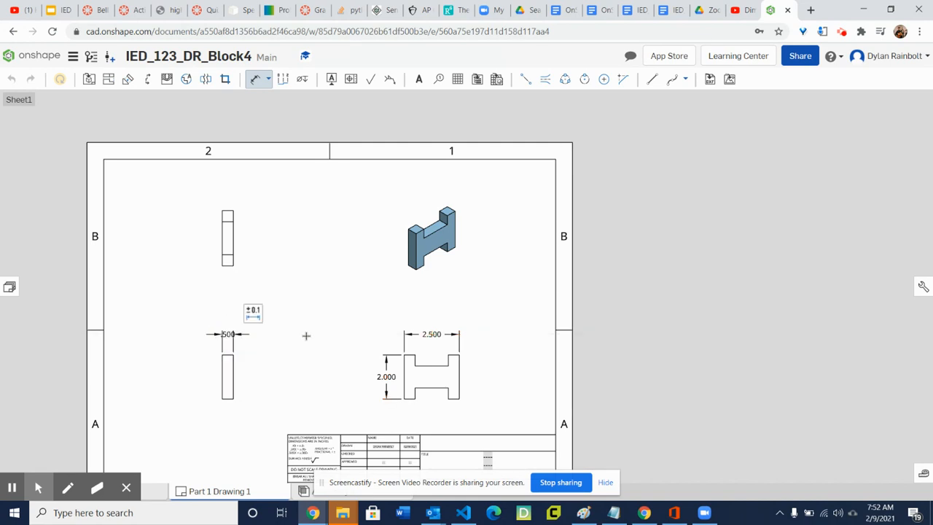
scroll(233, 339, "up", 5)
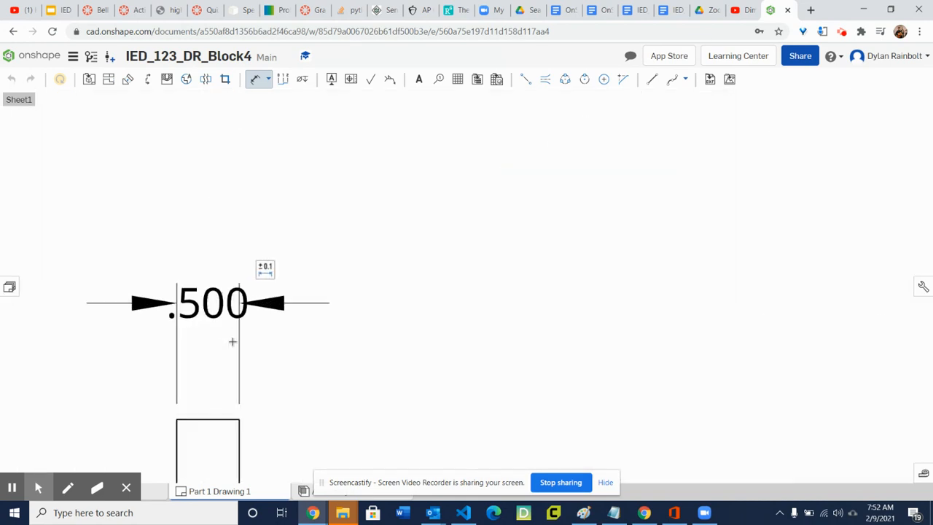
scroll(241, 329, "down", 6)
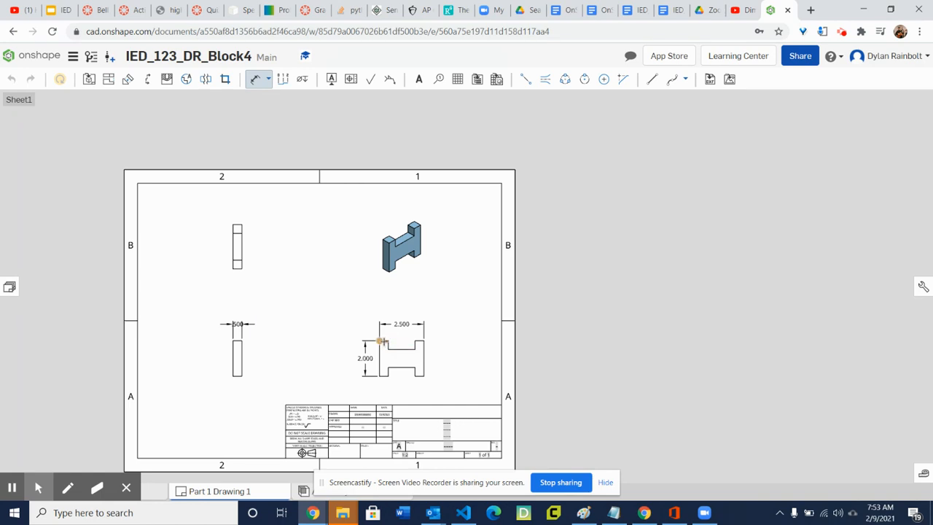
scroll(380, 341, "up", 5)
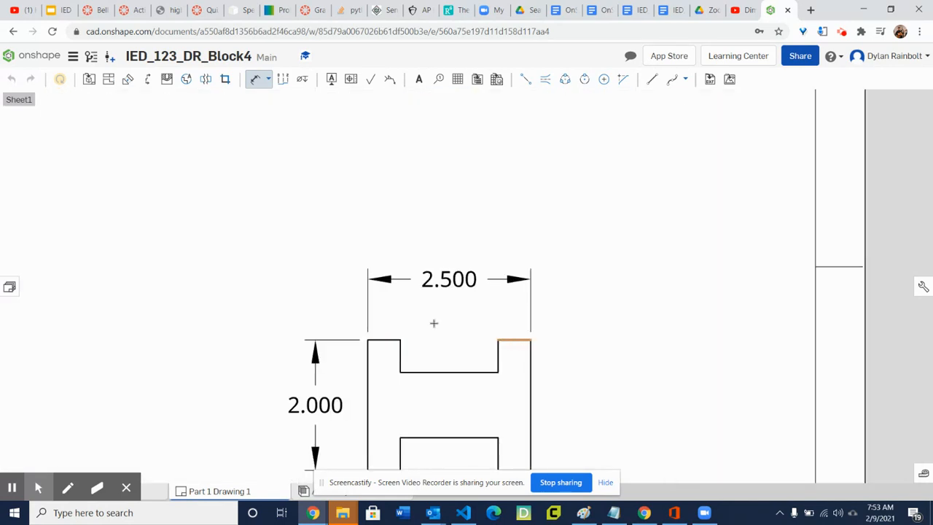
scroll(434, 323, "down", 5)
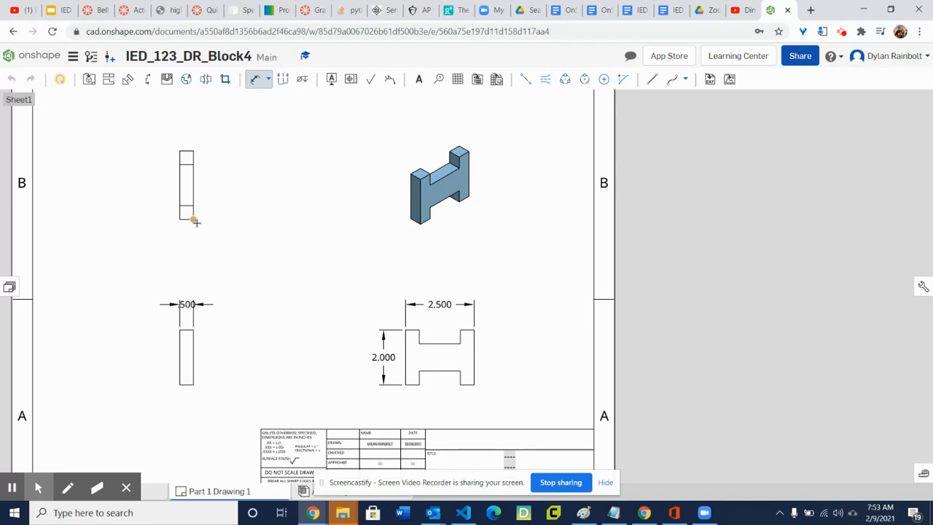